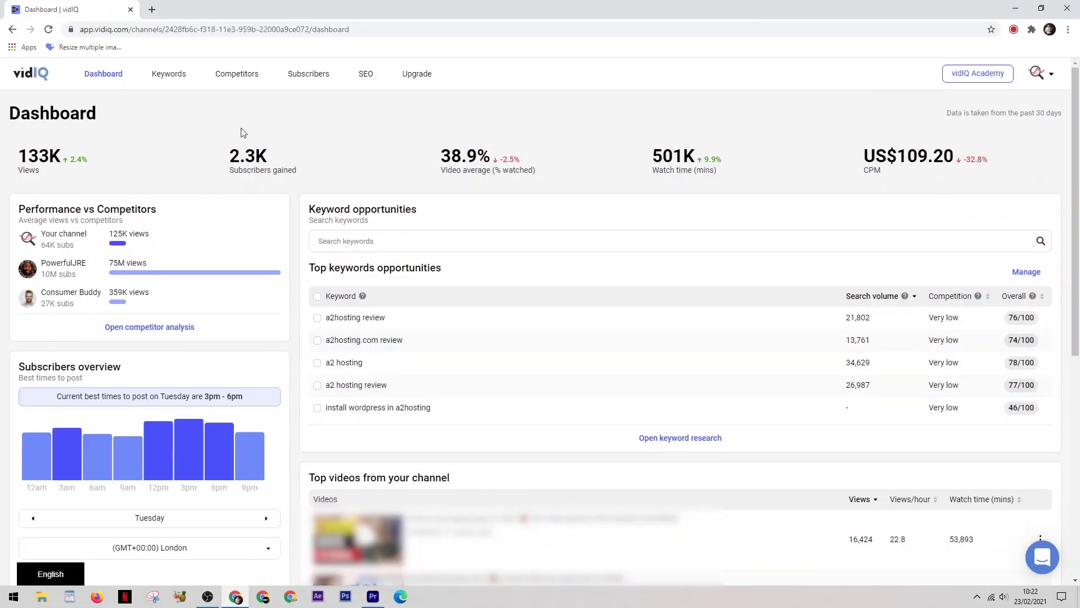
Visit vidIQ's Competitors, Subscribers and SEO pages, then open Keywords research.
left_click(237, 74)
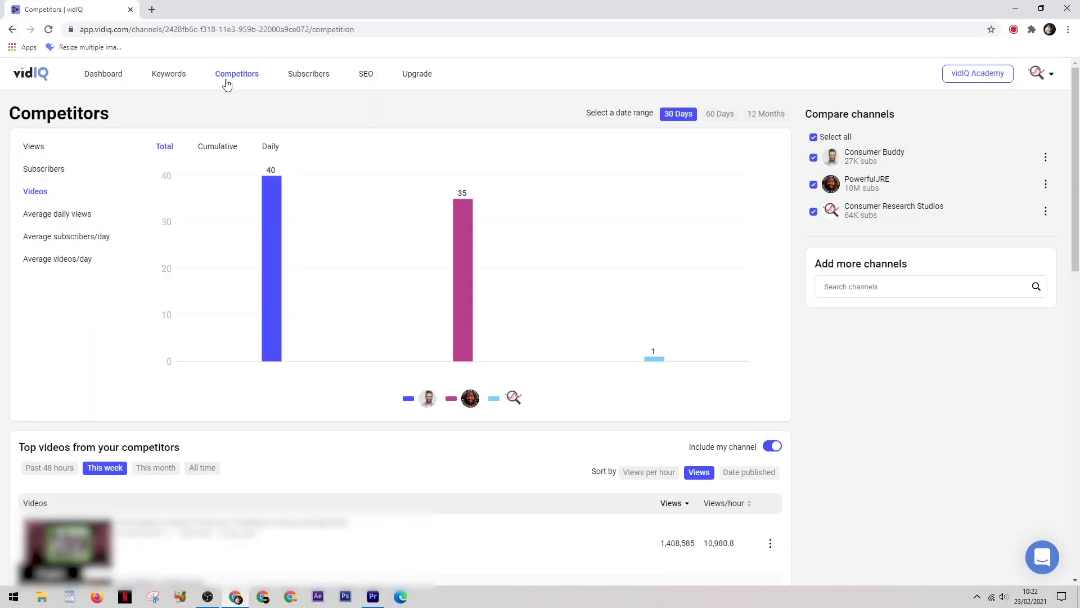
left_click(298, 79)
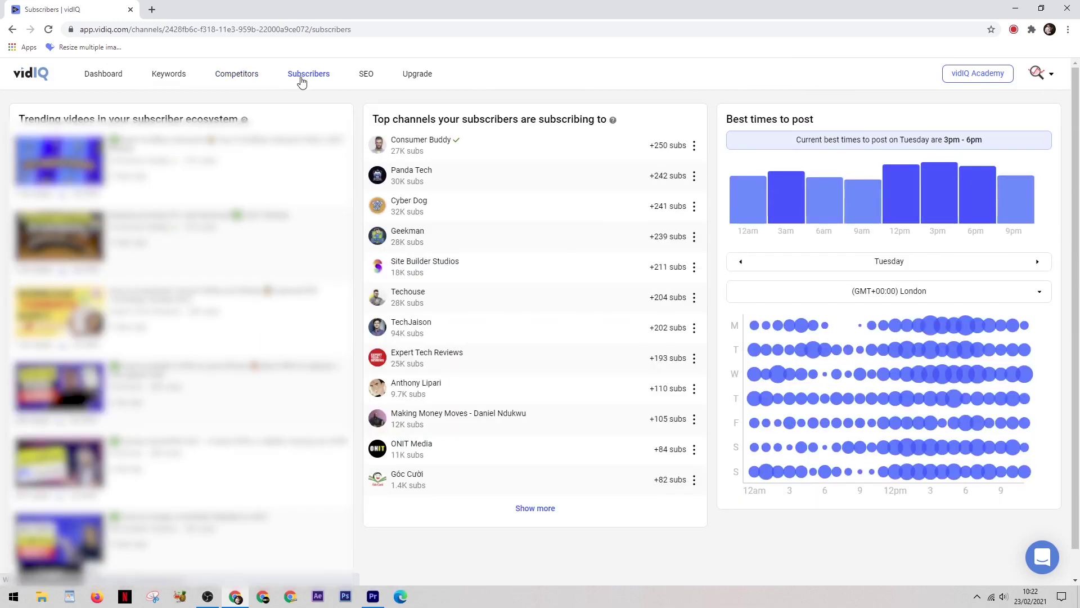
left_click(364, 76)
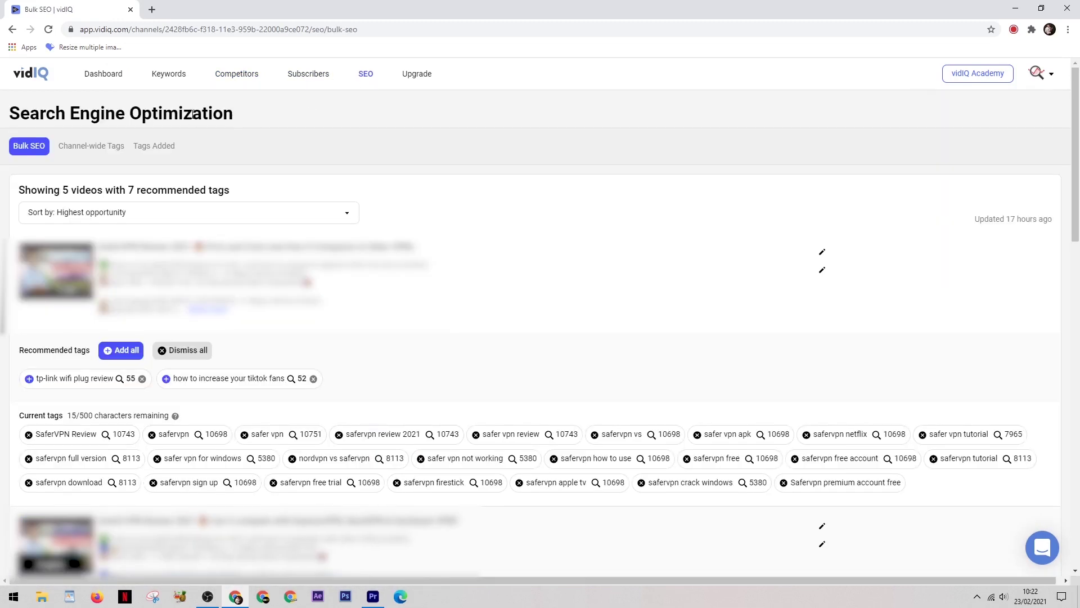
left_click(167, 76)
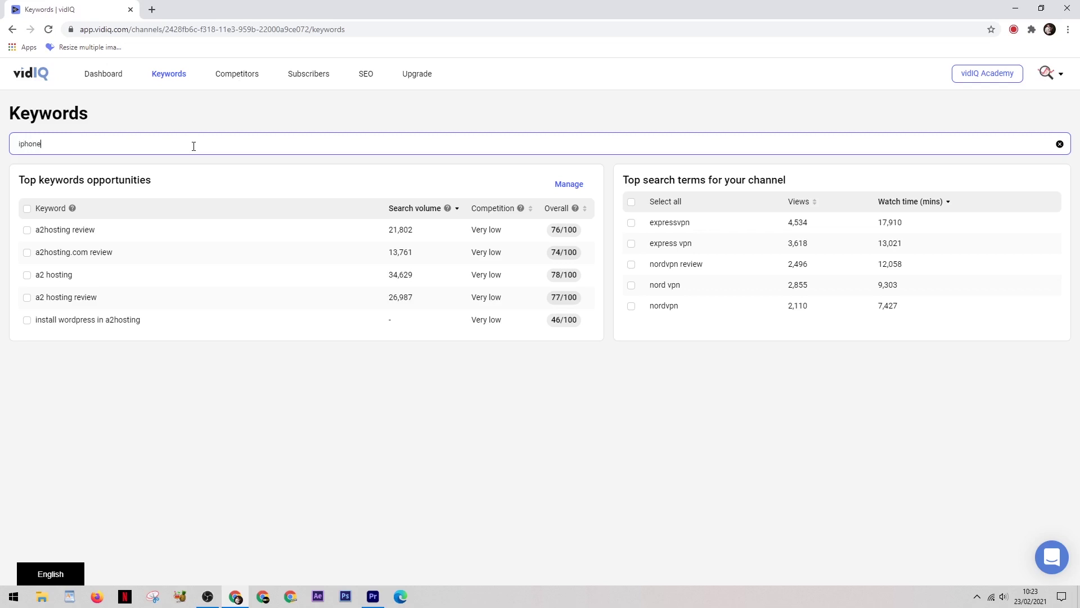
Search vidIQ keywords for 'iphone 12', showing 3,379,069 search volume and very high competition.
type("2")
key("Return")
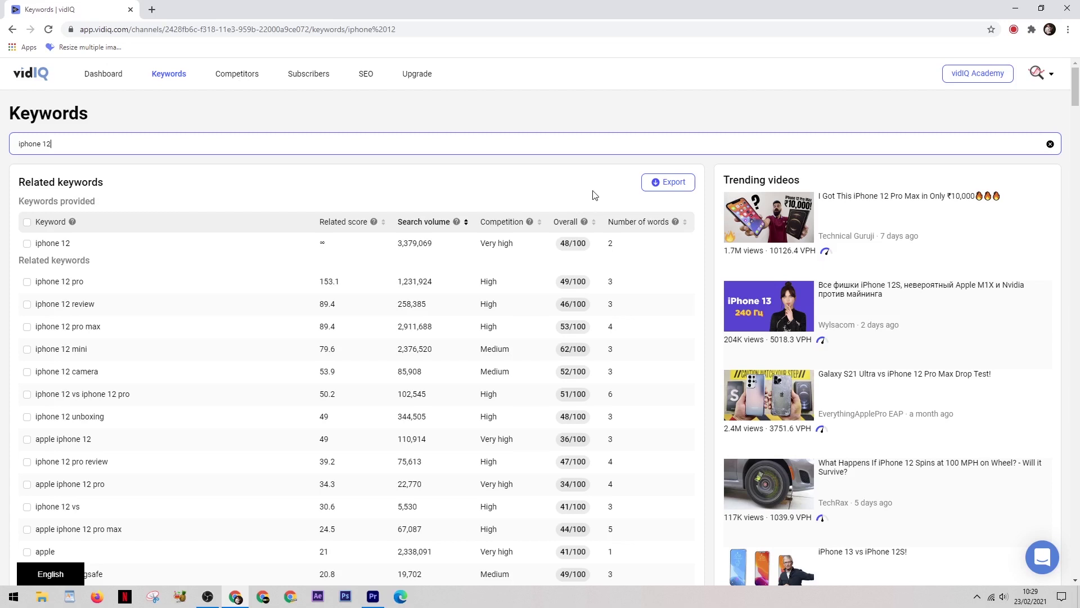
left_click(553, 191)
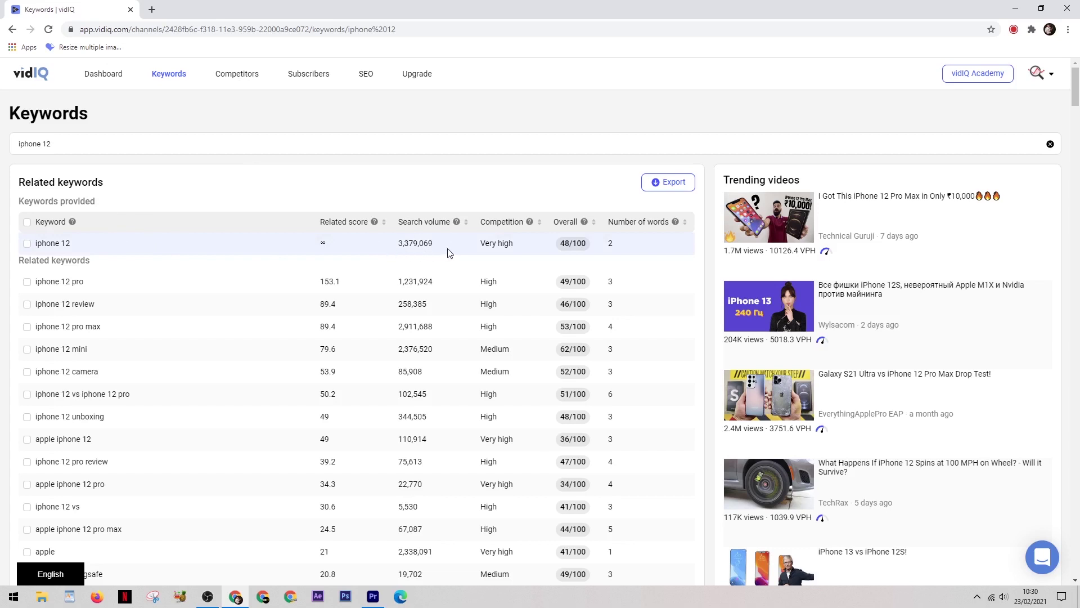
mouse_move(506, 243)
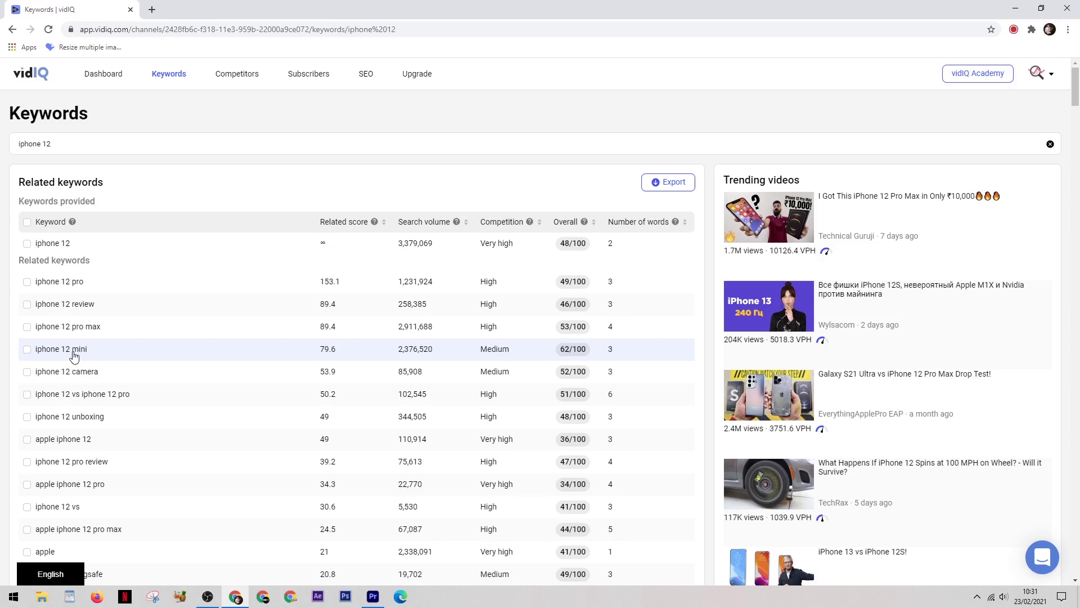
left_click(74, 357)
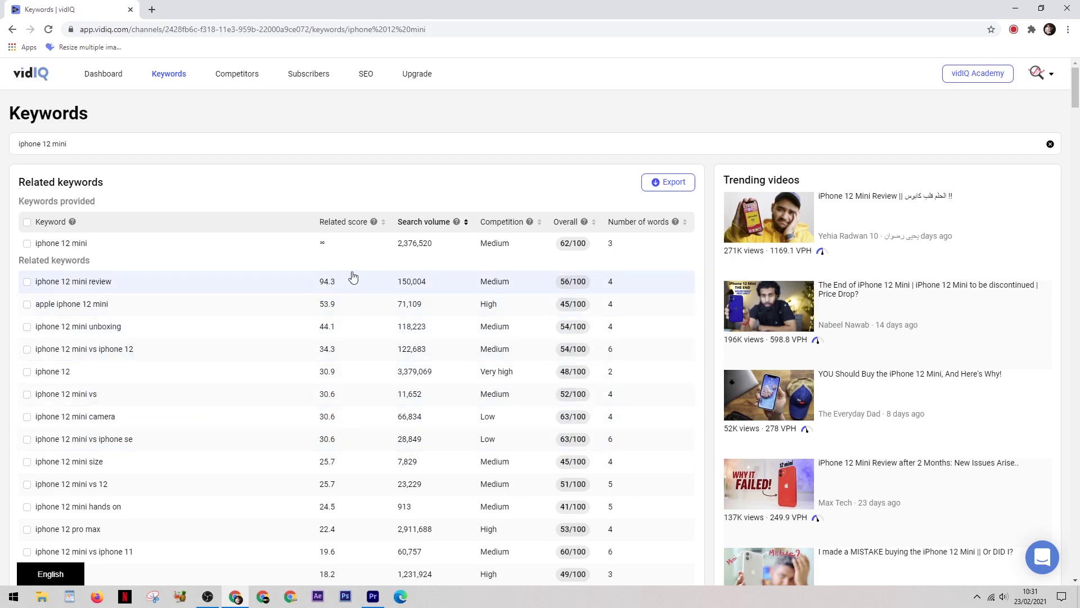
Scroll through the 'iphone 12 mini' related keywords to find low-competition 'iphone 12 mini camera'.
scroll(522, 271, "down", 1)
scroll(522, 272, "down", 1)
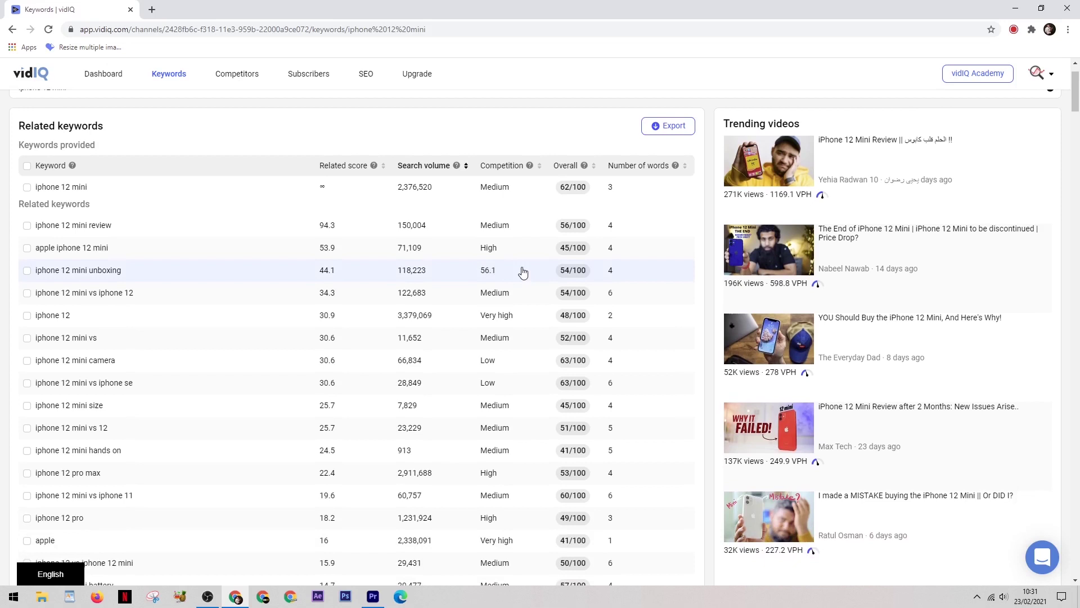
scroll(523, 273, "down", 1)
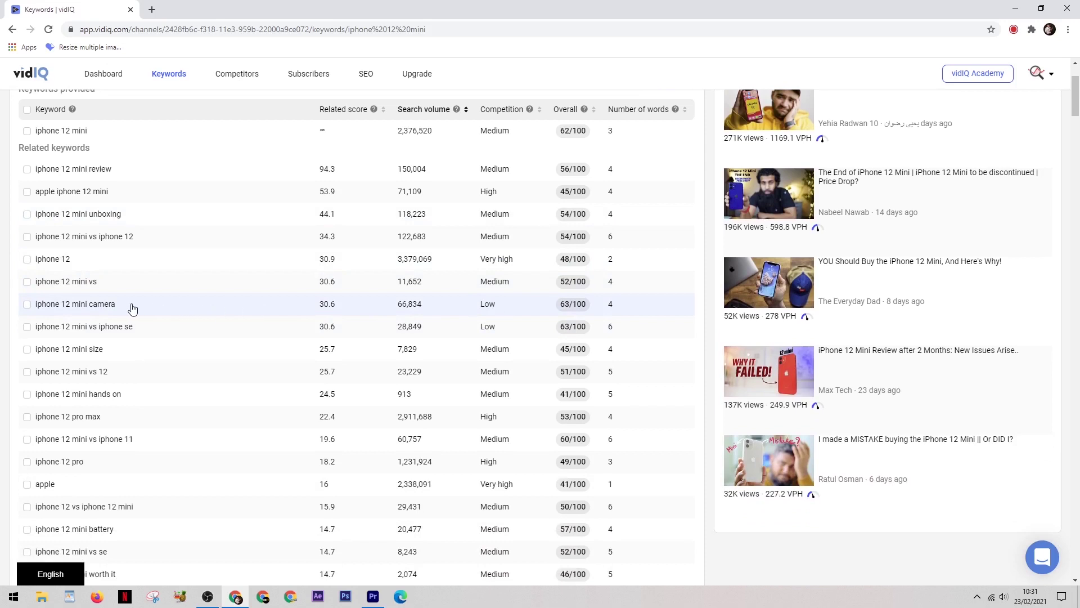
Open keyword research for 'iphone 12 mini camera' and browse its related keywords.
left_click(111, 306)
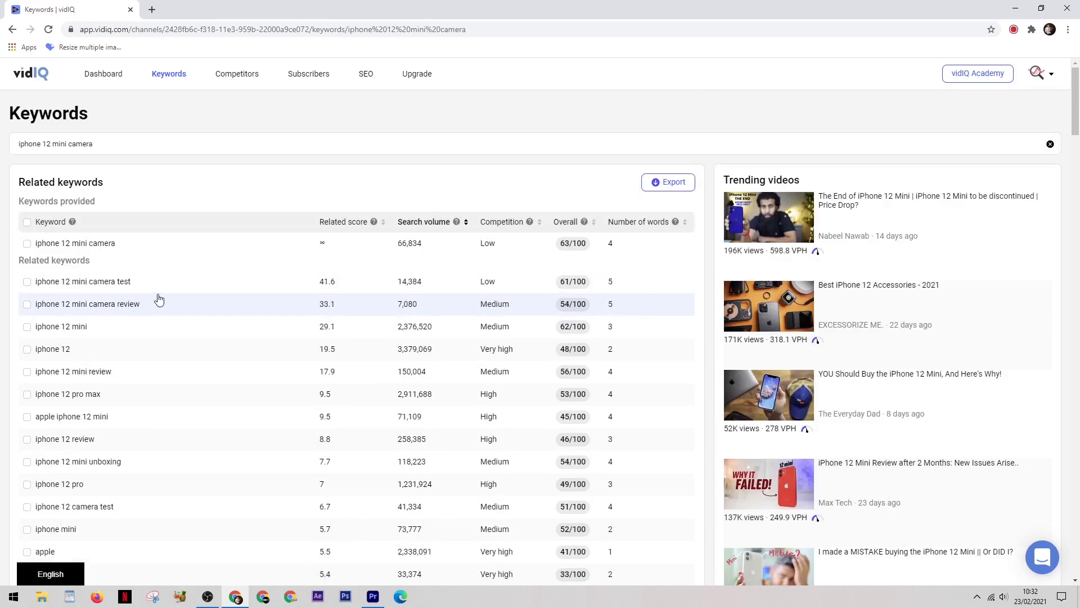
scroll(228, 280, "down", 1)
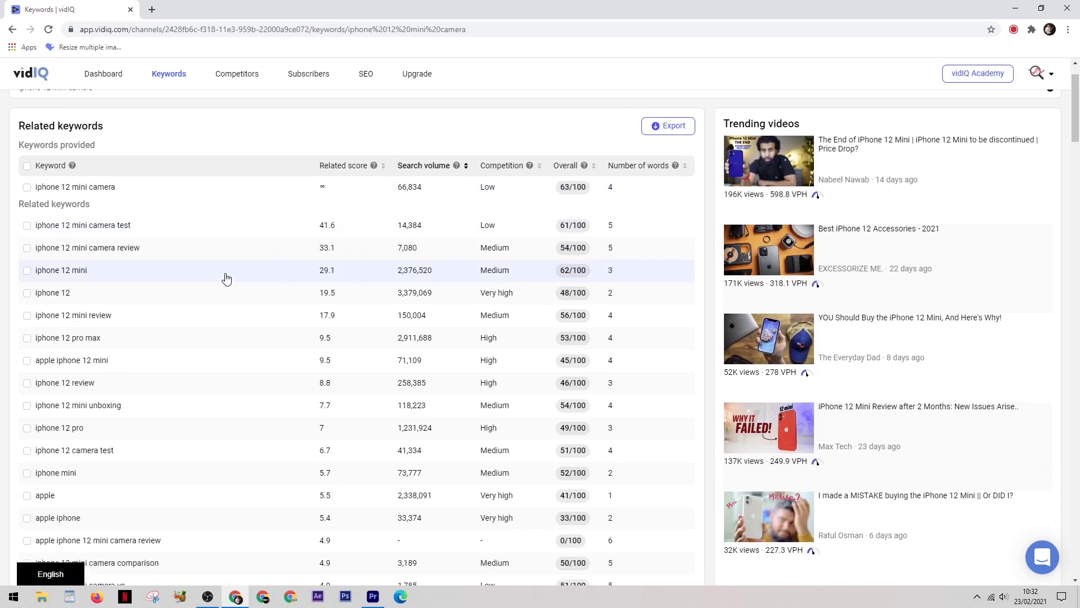
scroll(226, 278, "down", 7)
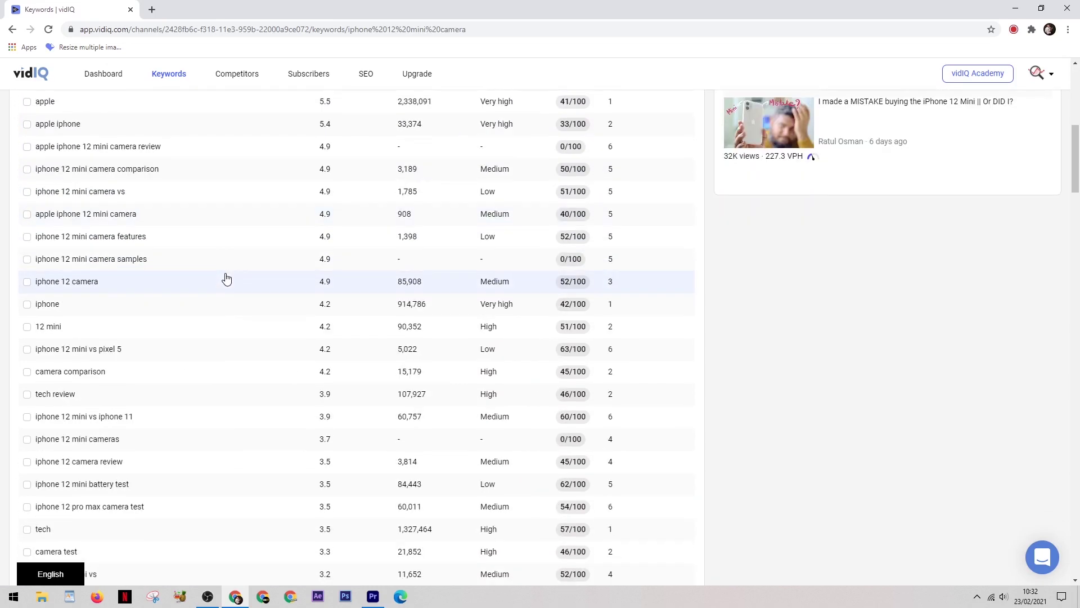
scroll(201, 428, "down", 1)
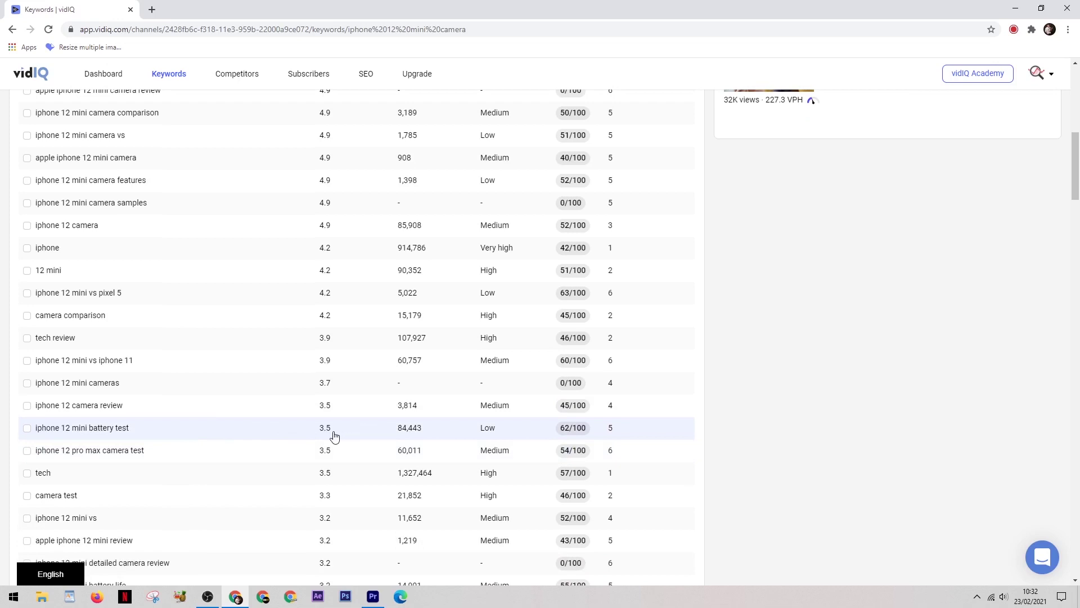
Research 'iphone 12 mini battery test' and paste it as the YouTube Studio video title.
left_click(118, 431)
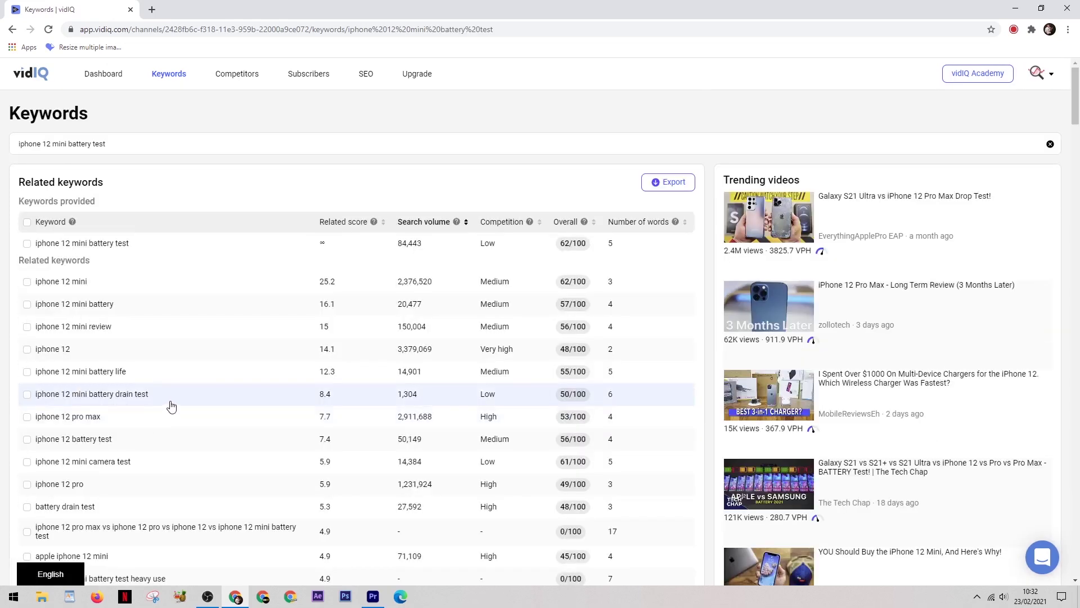
scroll(168, 406, "down", 1)
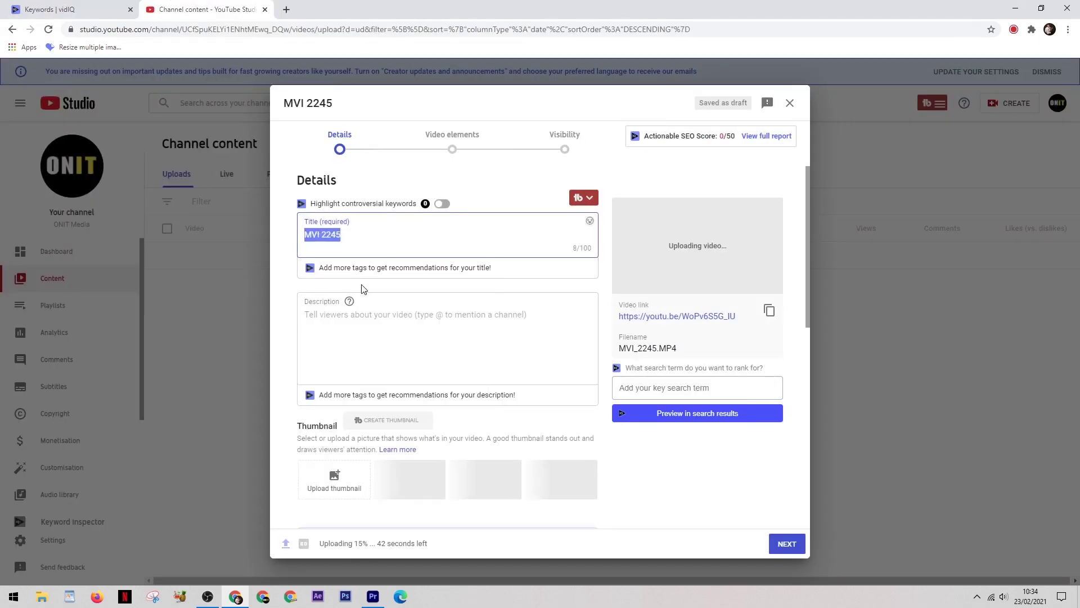
type("iphone 12 mini battery test")
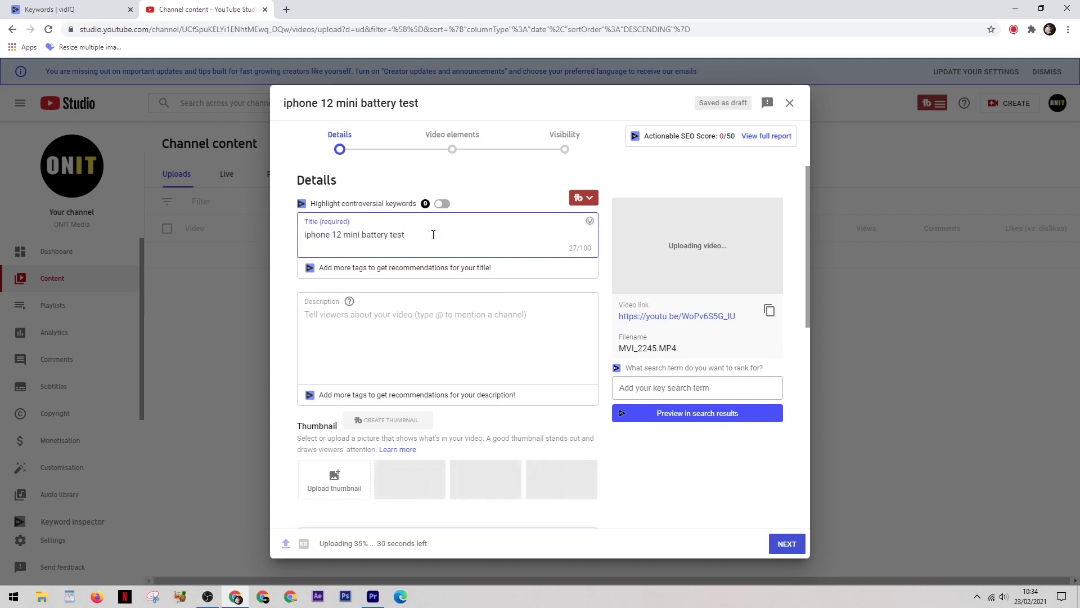
Append '| Is it any good?' to the title and open the description with the keyword.
key("BackSpace")
type("| Is it any good?")
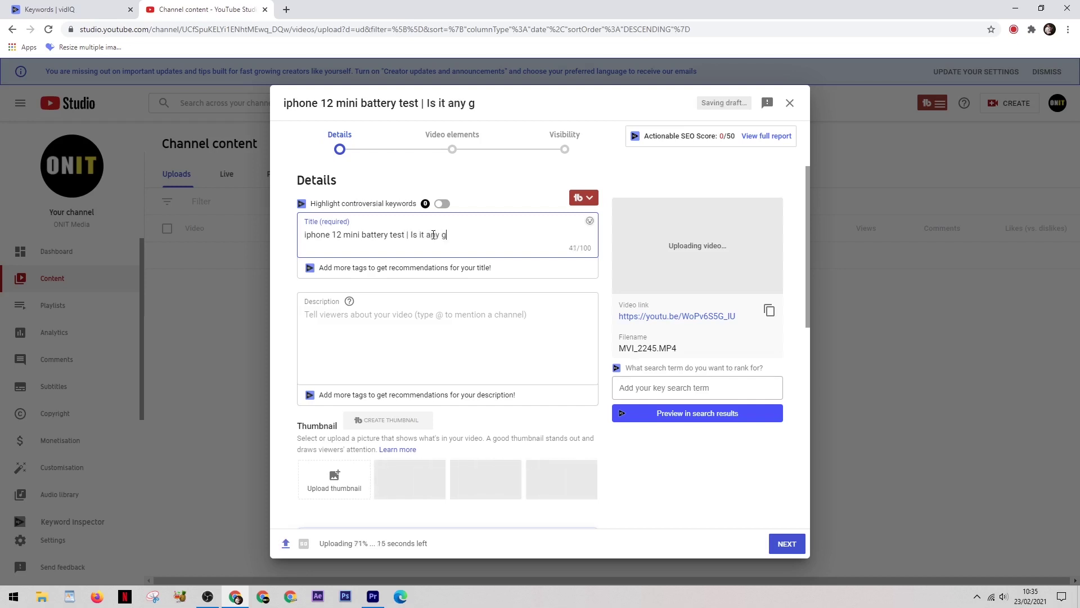
left_click(389, 307)
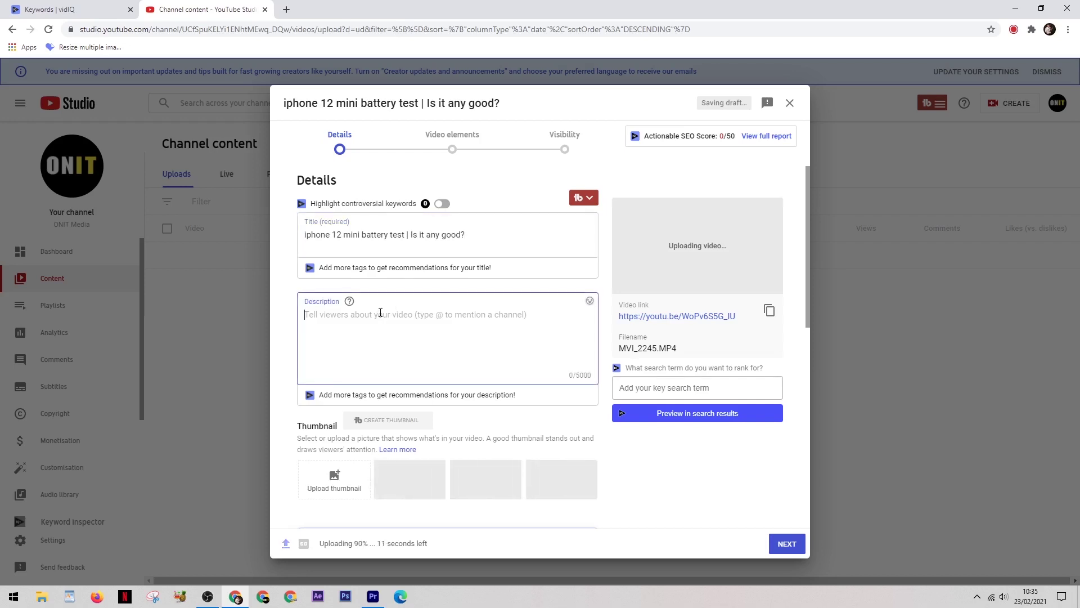
type("iphone 12 mini battery test")
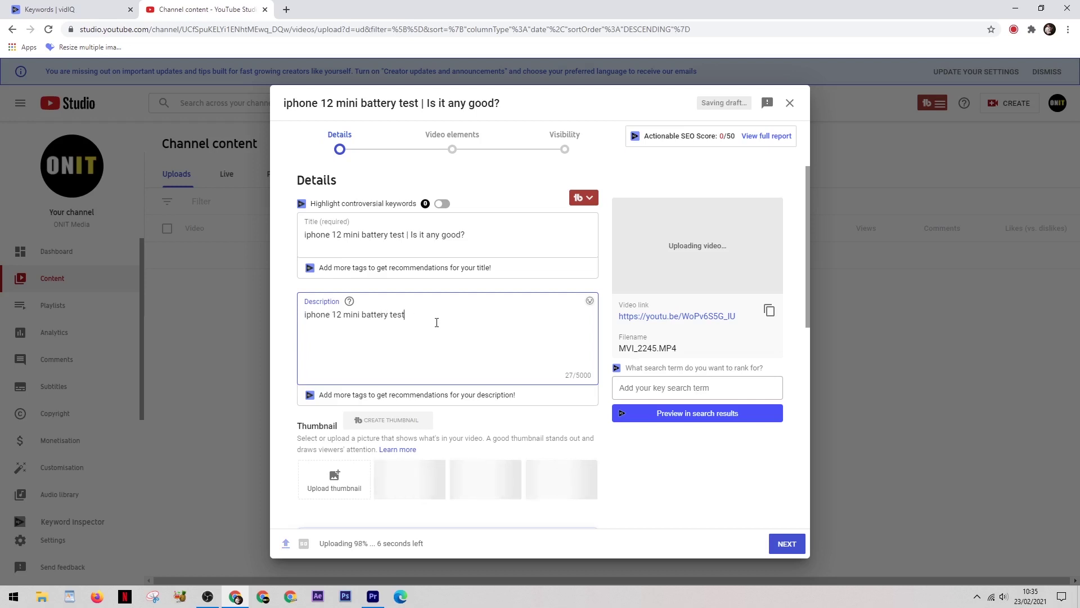
type(".")
key("Return")
key("Return")
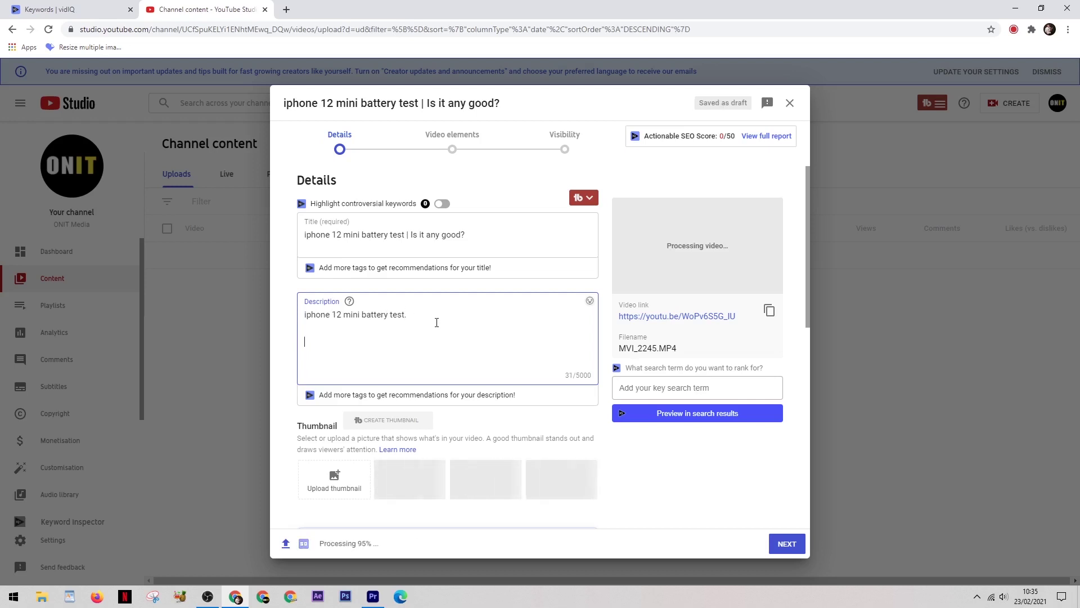
Write the 'Today I thought…', 'As you can see…' and 'I've run this…' paragraphs, each containing the keyword.
type("Today I thought I'd try an")
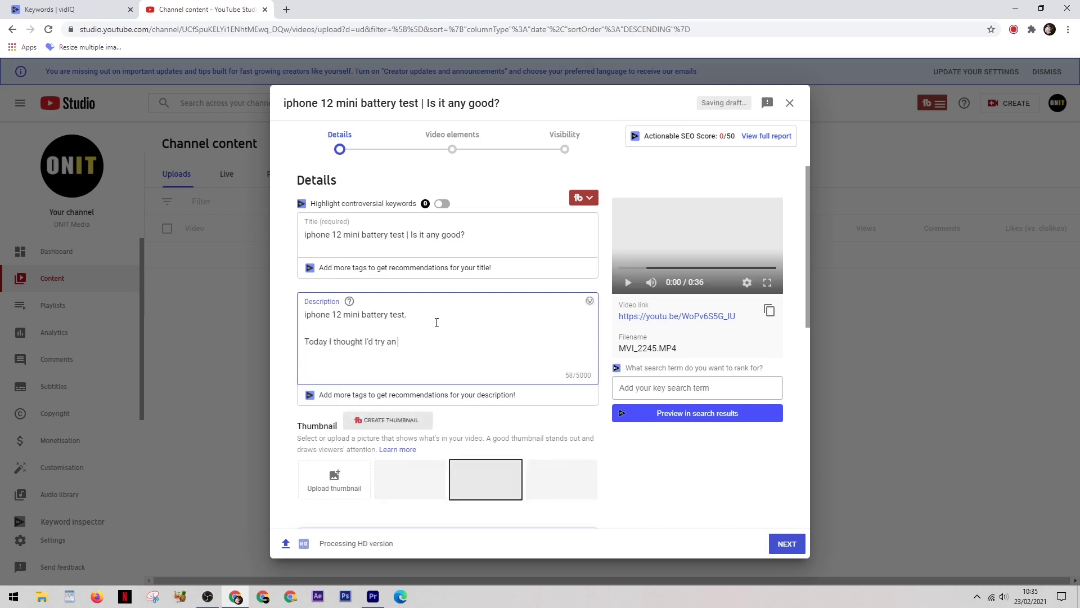
type("iphone 12 mini battery test")
type(".")
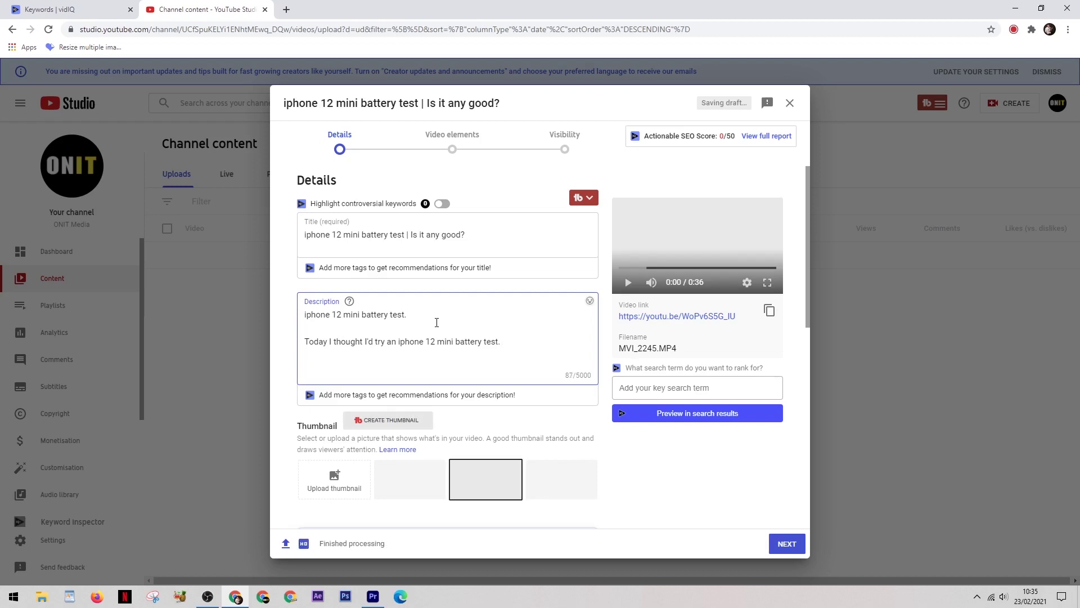
type(" hbcyq hbwqckuy gqycg hbc hwc kyqg chbwc hb")
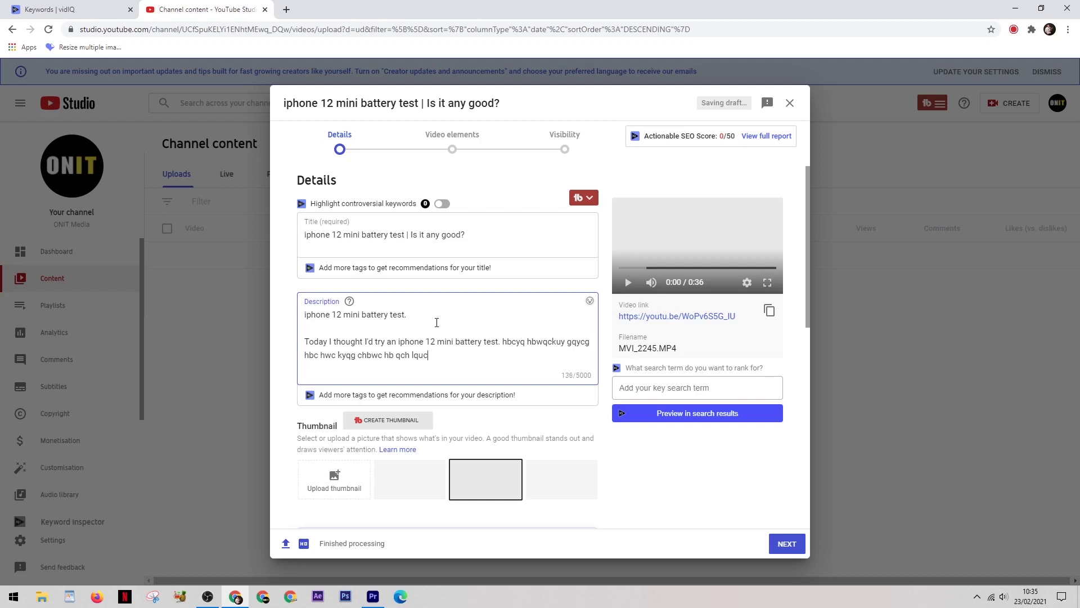
type(" qch lquch qjch 'qch qcl jjch liuc")
key("Return")
type("duwc")
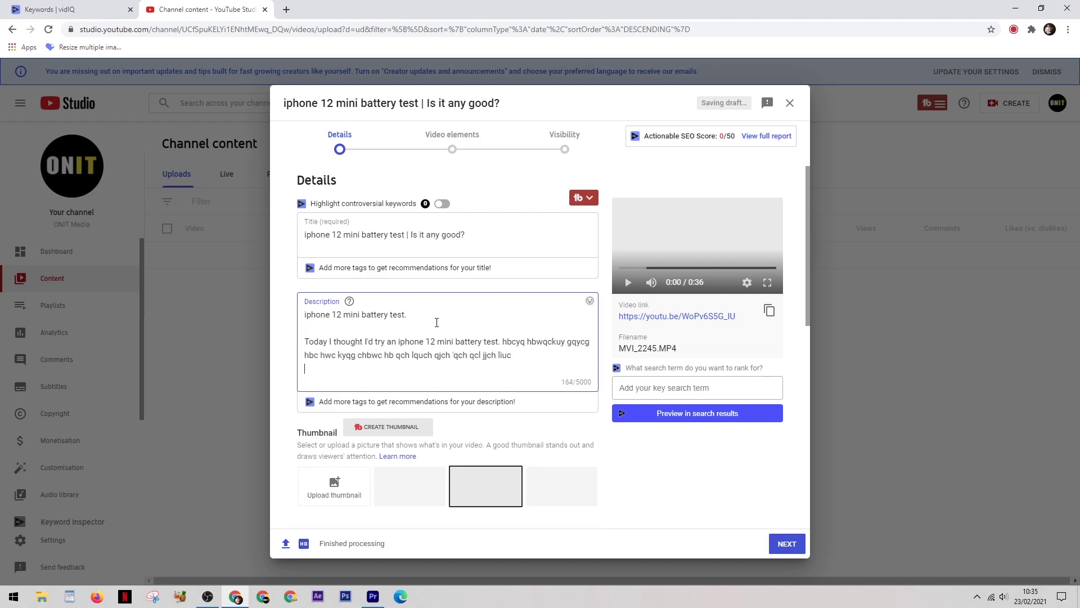
type("liqu  wcluiqw")
key("Return")
key("Return")
type("As you can se")
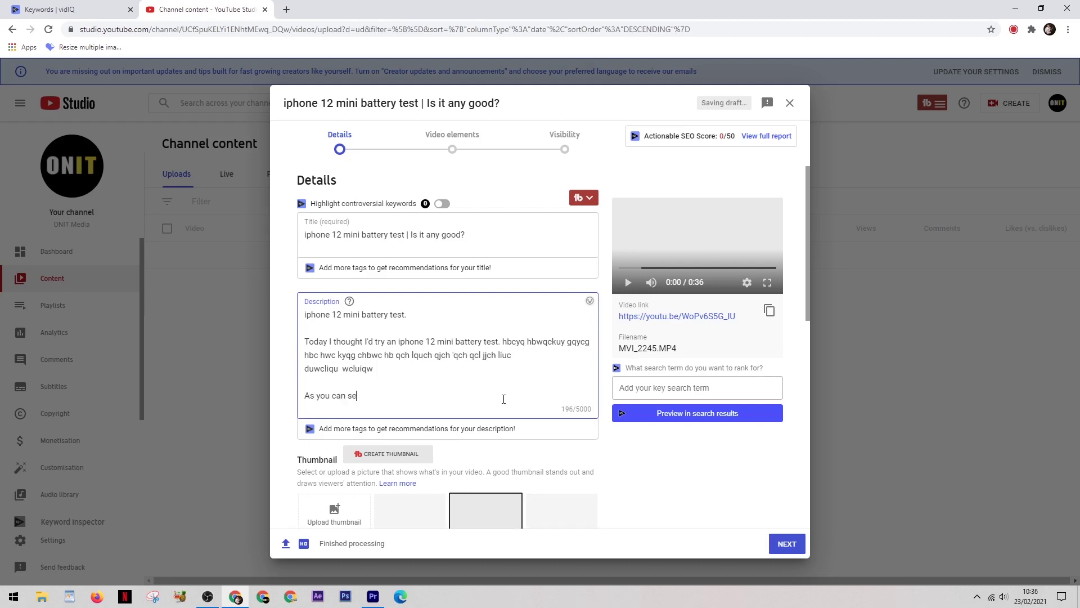
type("e from the results of this iphone 12 mini battery test kwjbkf")
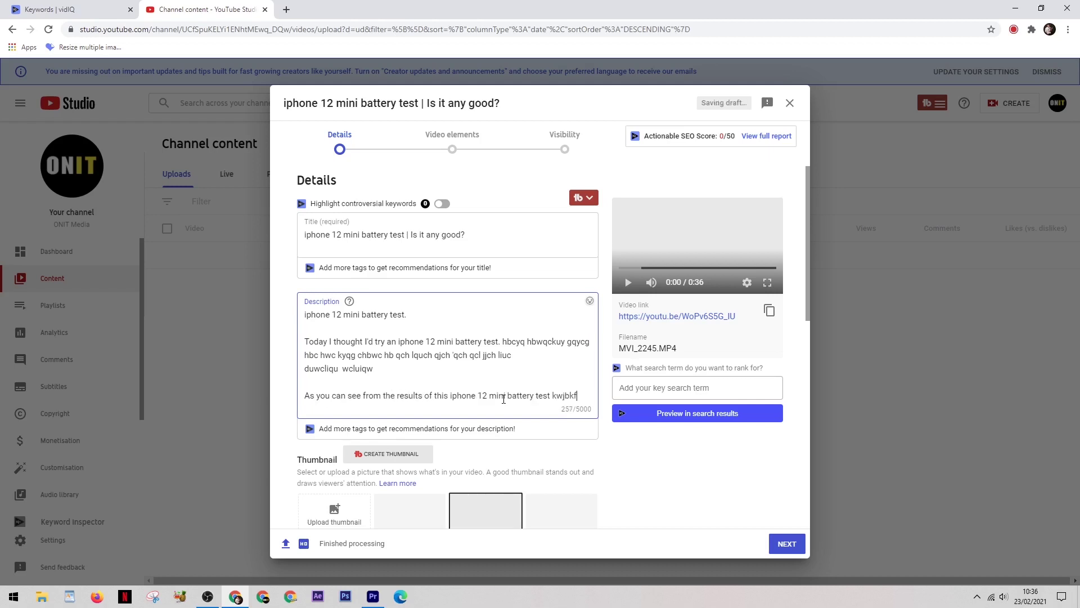
type("er jewb vweb vwbejhvgkg ebv hebv kygeyv herbv hgevk ge yg k eqv")
key("Return")
key("Return")
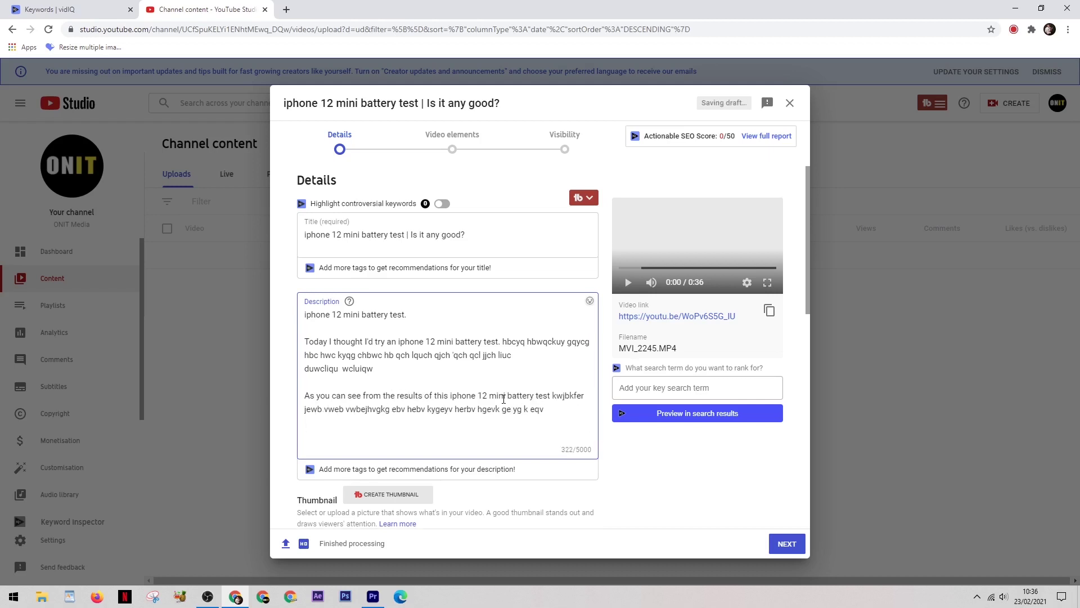
type("I've run this iphone 12 mini battery test so you don't ")
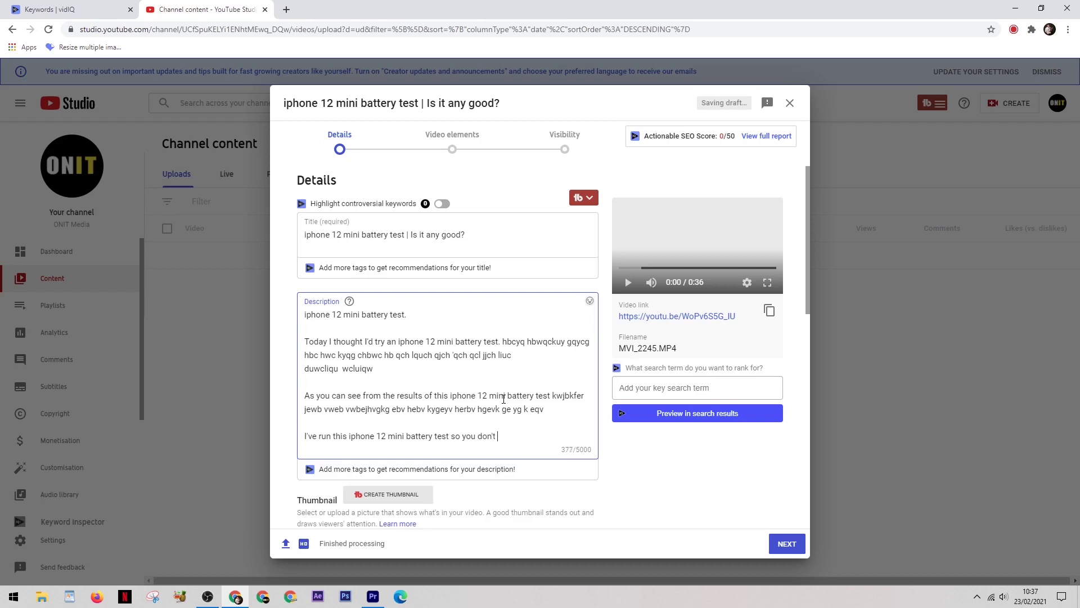
type("have to. So I'd appreciate a thumbs up!")
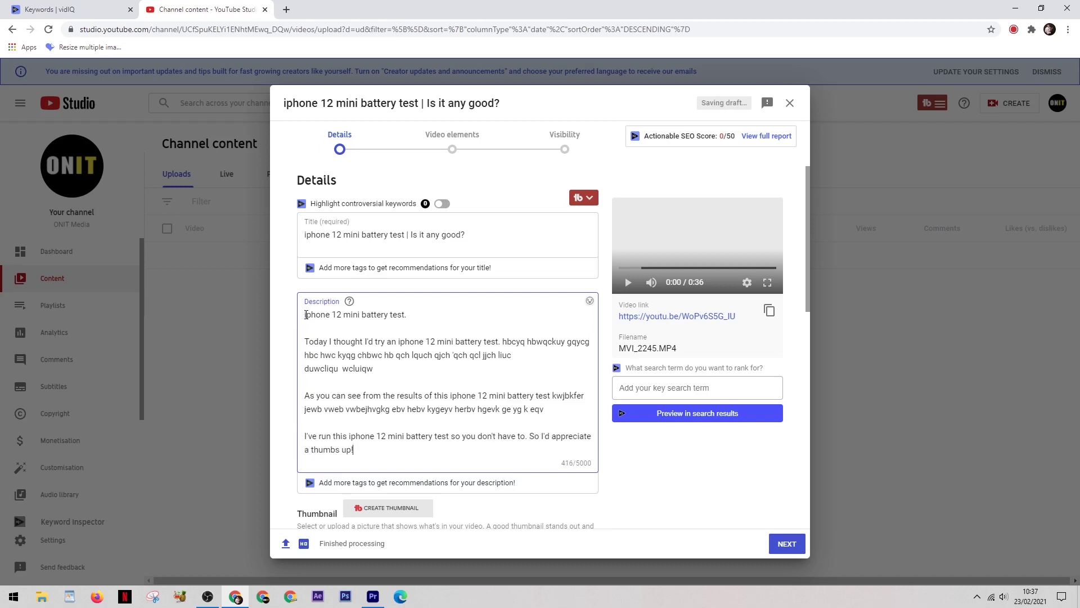
left_click_drag(305, 314, 497, 342)
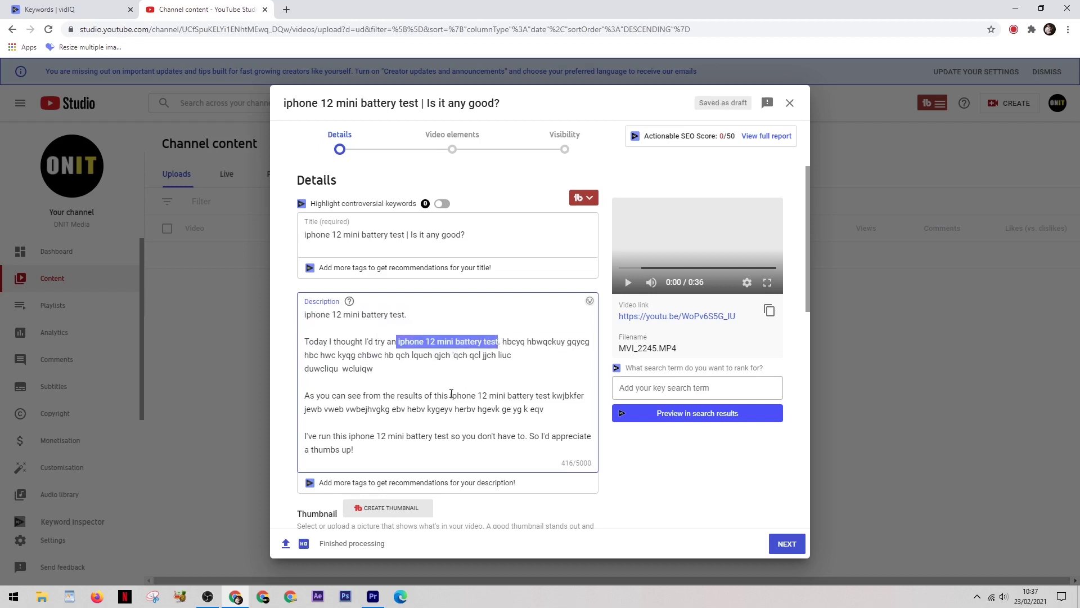
left_click_drag(451, 396, 550, 397)
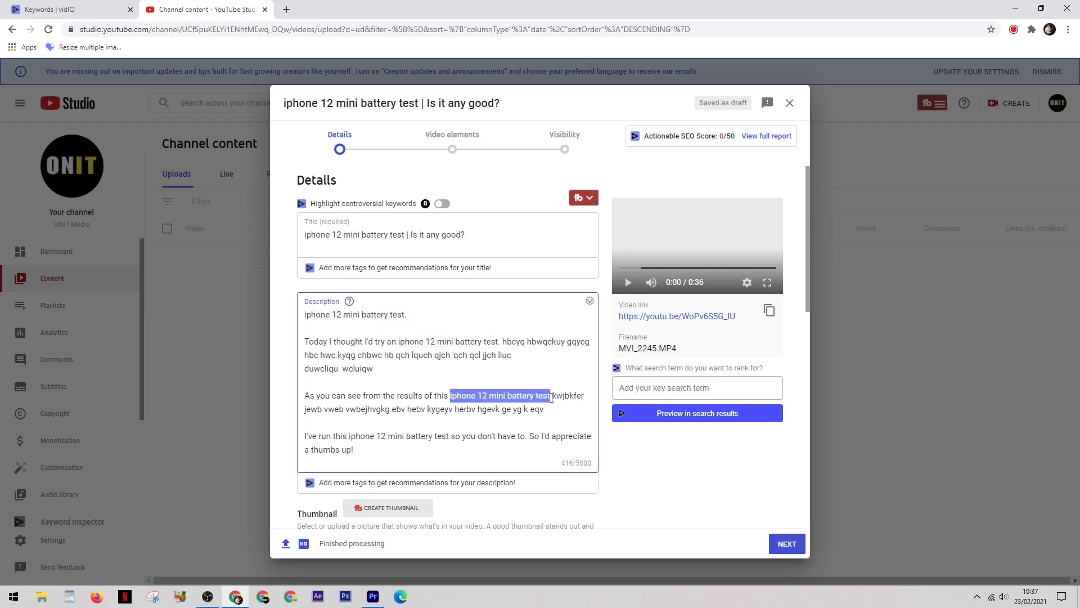
left_click_drag(349, 436, 450, 436)
key("ctrl+c")
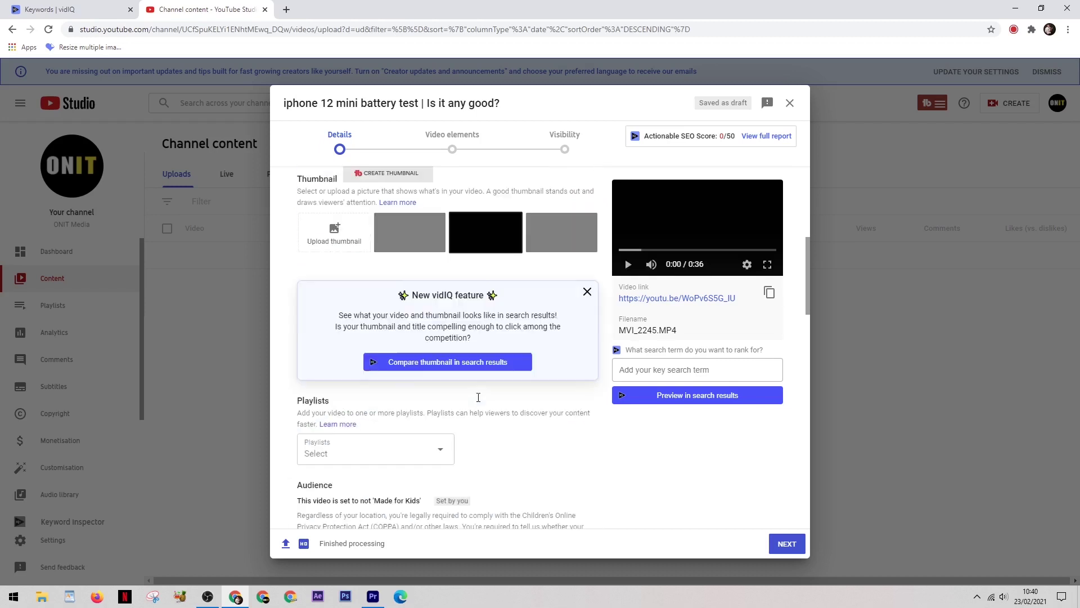
Add 'iphone 12 mini battery test' as the video's first tag.
scroll(478, 397, "down", 6)
scroll(478, 397, "down", 4)
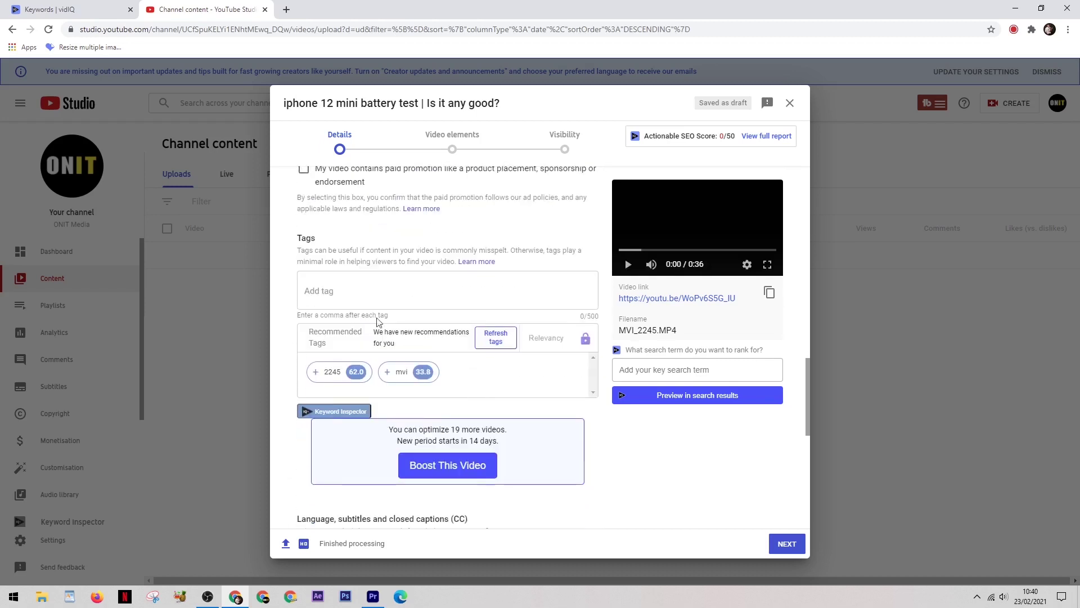
left_click(328, 293)
key("ctrl+v")
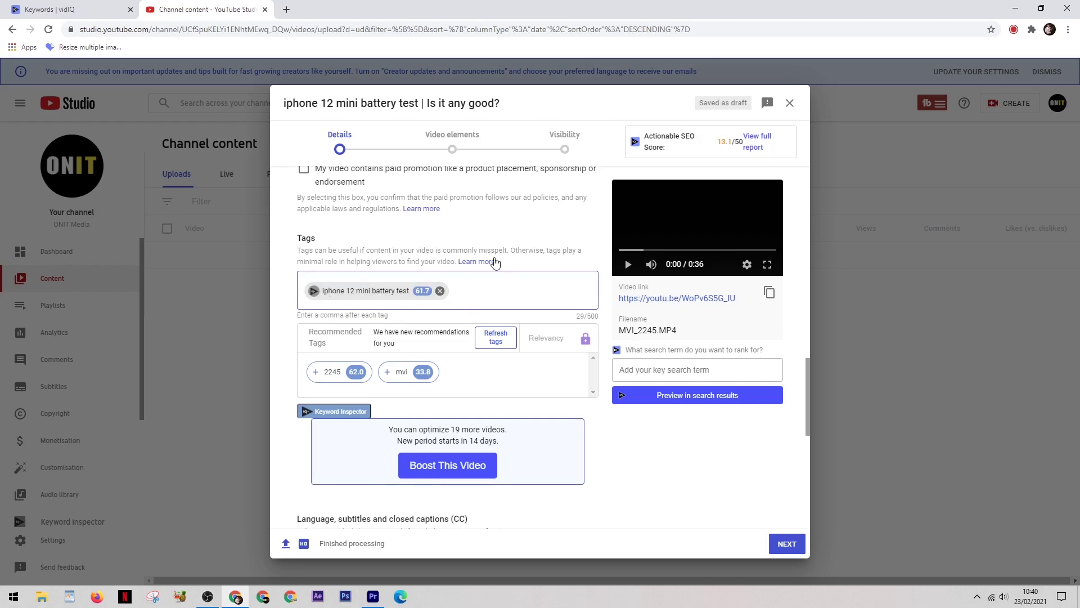
left_click(53, 9)
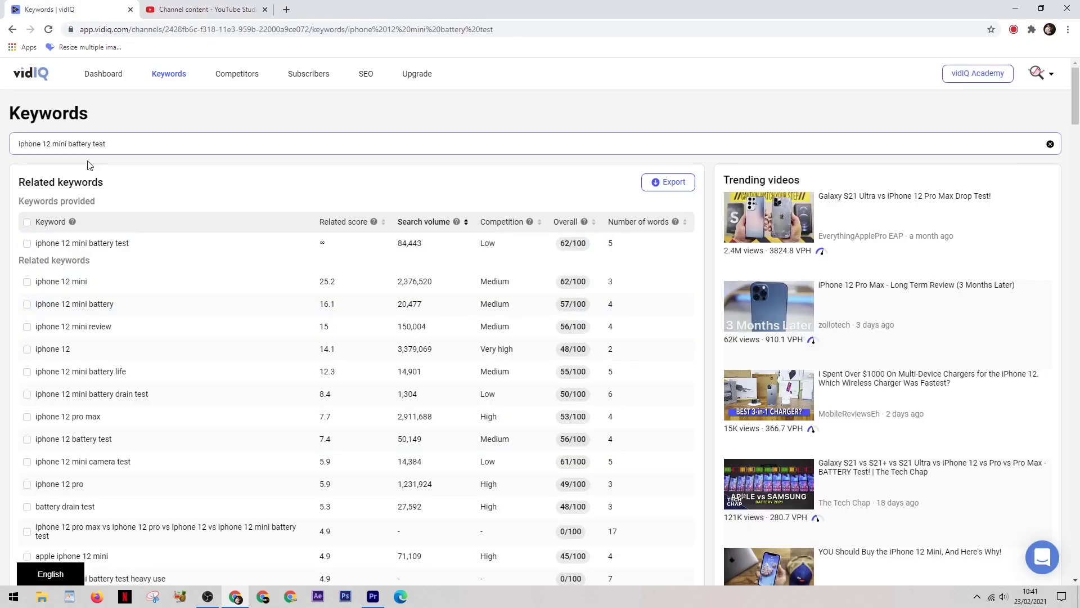
Tick iphone 12 mini battery, review, battery life, battery drain test and iphone 12 battery test.
left_click(27, 304)
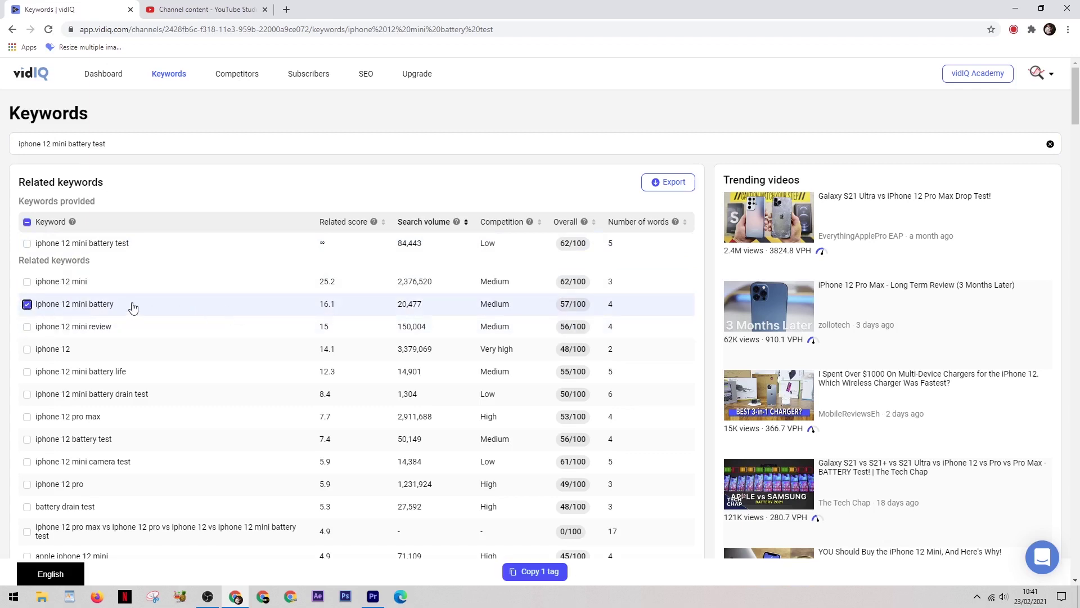
scroll(30, 276, "down", 1)
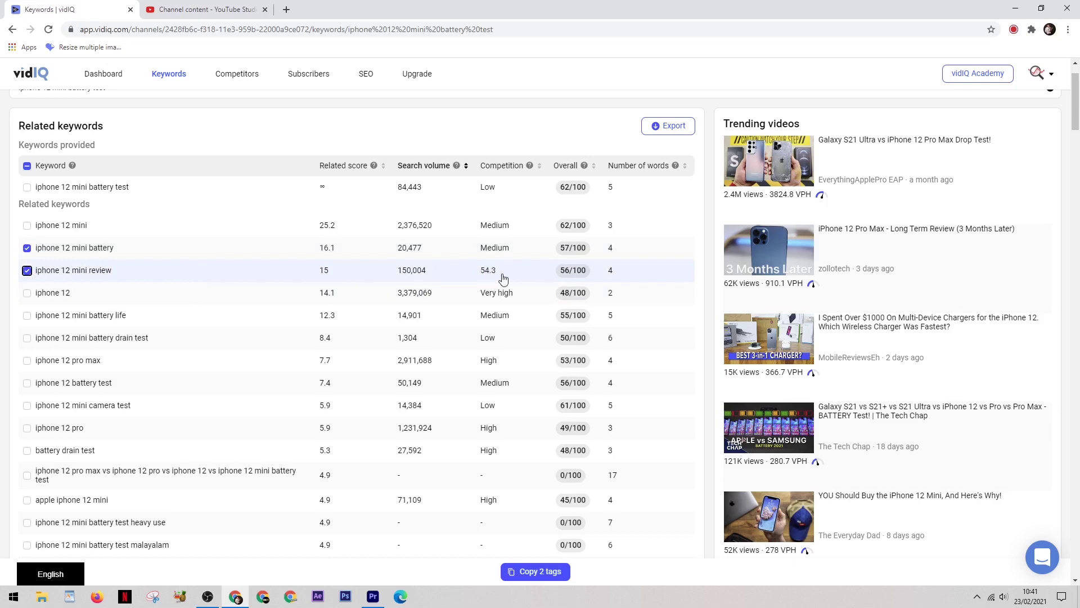
scroll(148, 273, "down", 1)
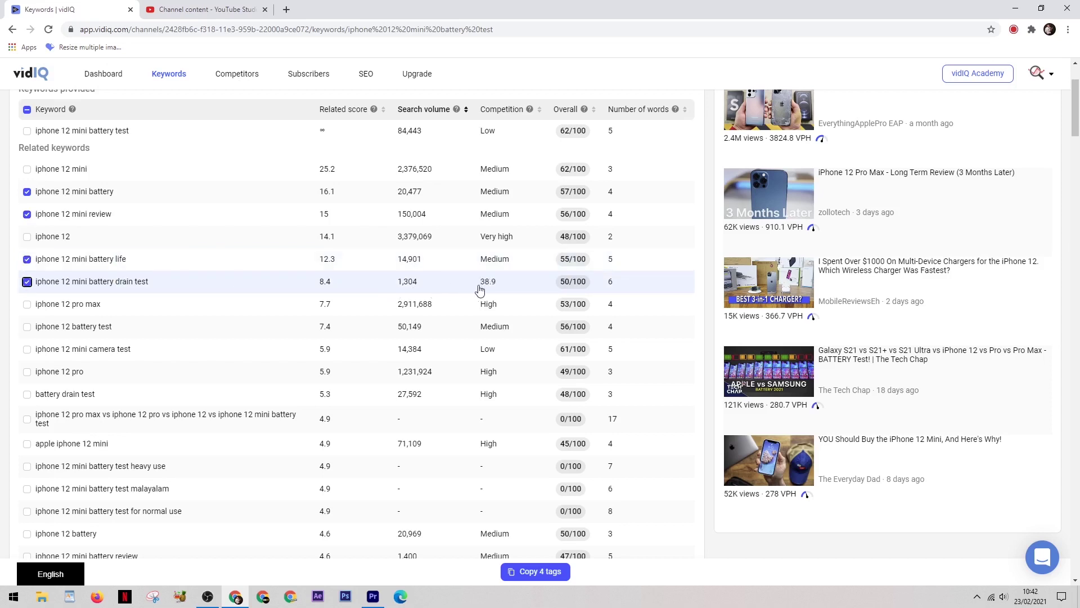
scroll(67, 294, "down", 1)
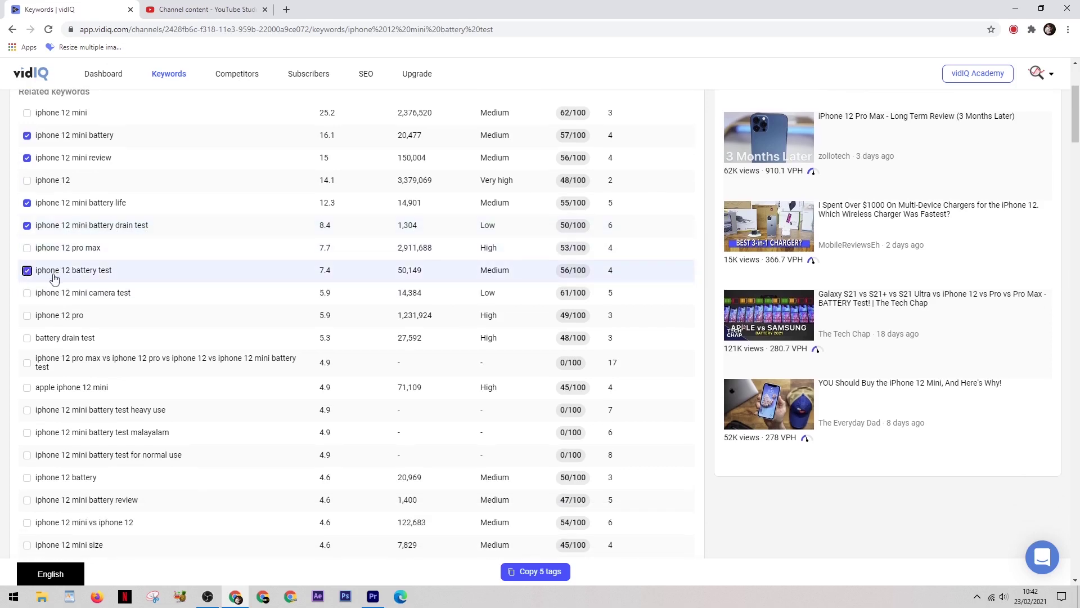
scroll(104, 282, "down", 1)
scroll(103, 281, "up", 4)
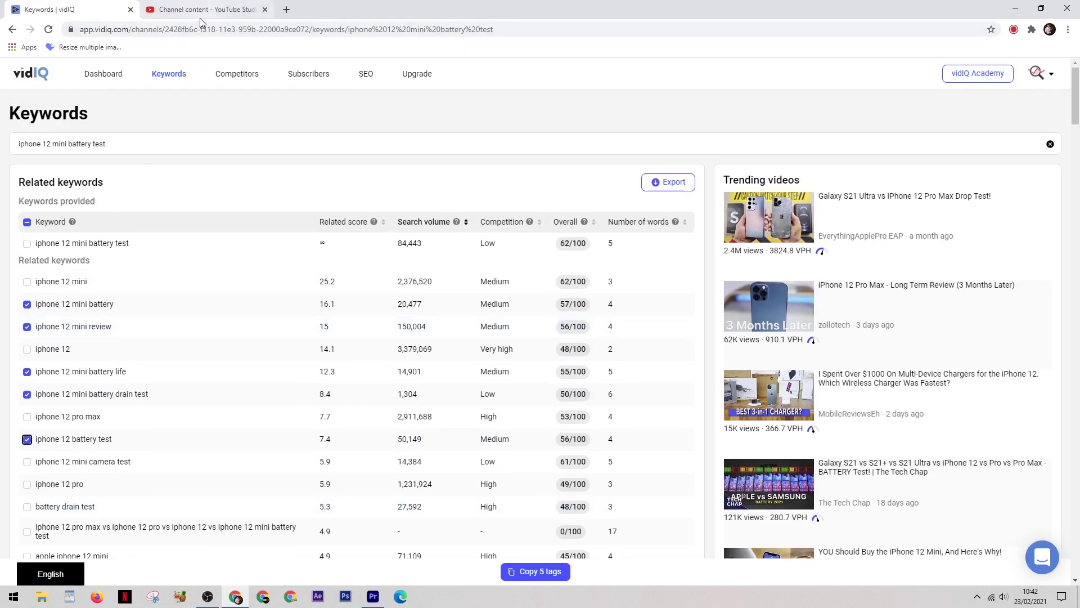
Paste the five copied vidIQ keywords into the Studio Tags field, raising SEO score to 42.4/50.
key("ctrl+Tab")
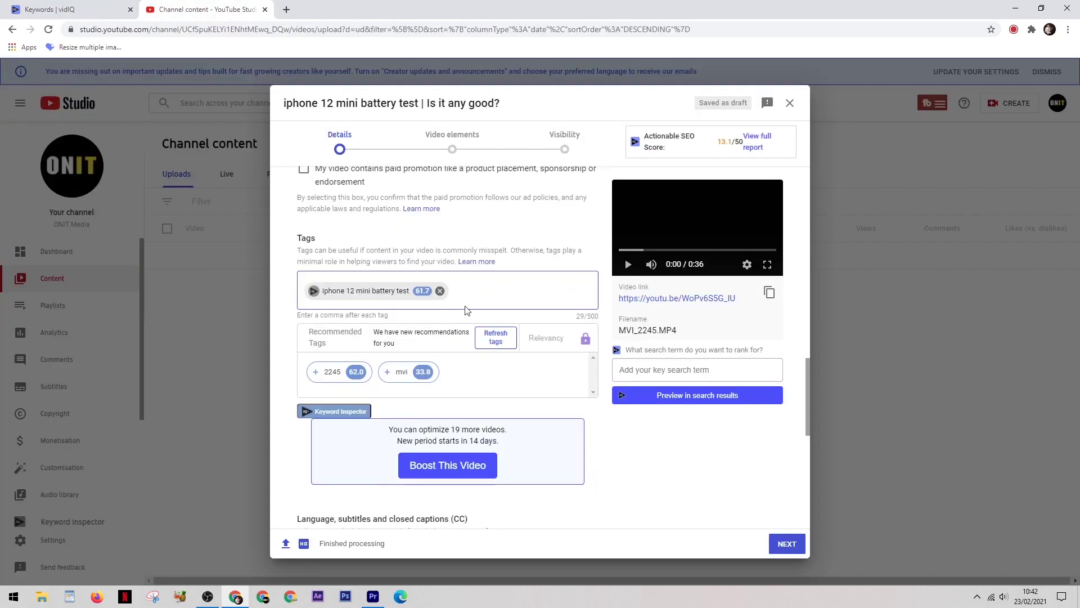
left_click(460, 288)
type("iphone 12 mini battery, iphone 12 mini review, iphone 12 mini battery life, iphone 12 mini battery drain test, iphone 12 battery test")
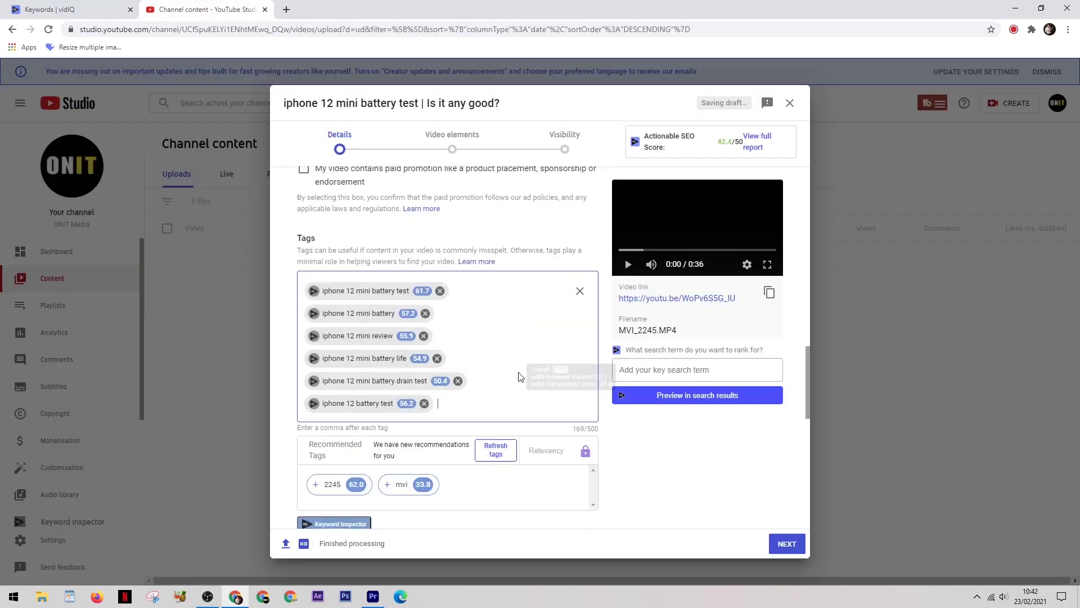